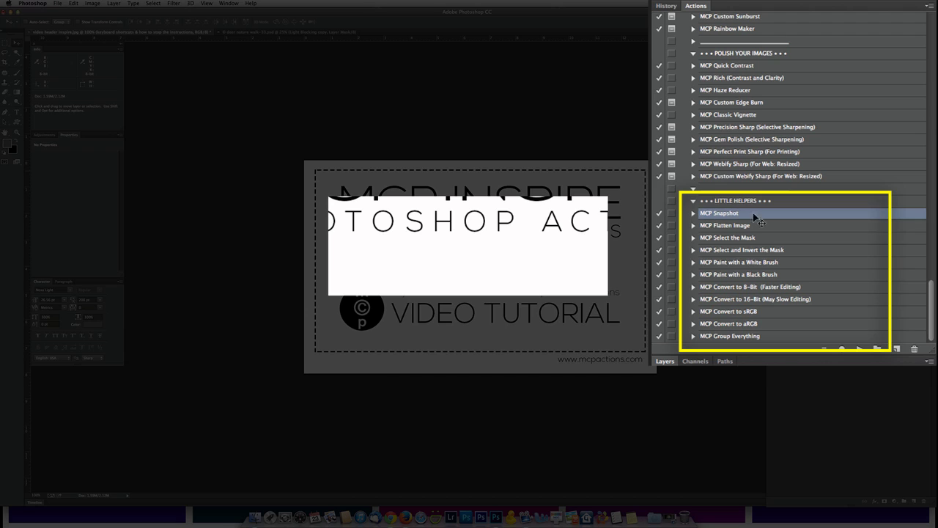
# Assign function key F18 with Shift and Command to the MCP Snapshot action
pyautogui.doubleClick(800, 215)
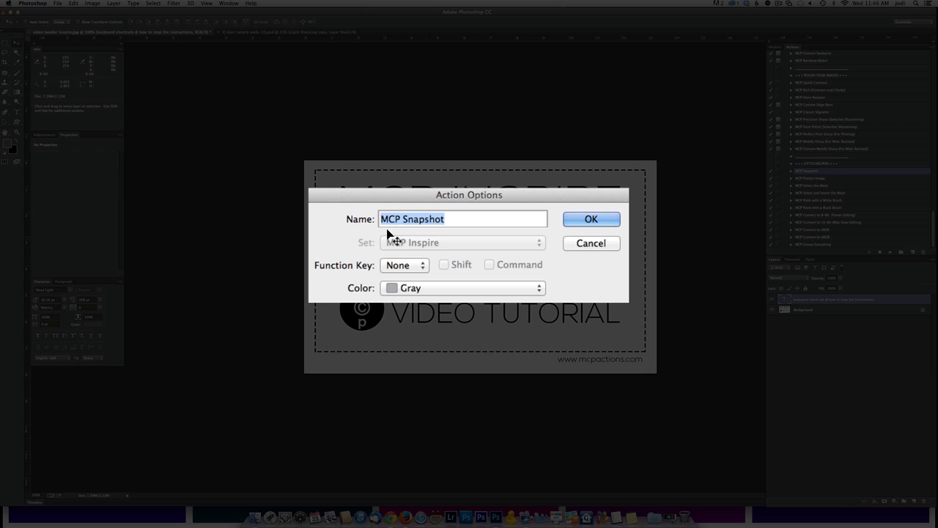
pyautogui.click(415, 268)
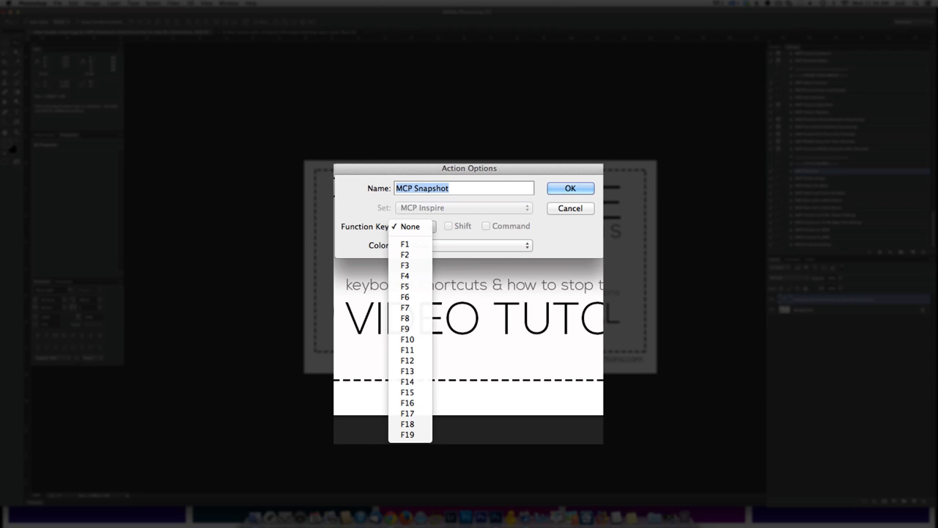
pyautogui.click(415, 425)
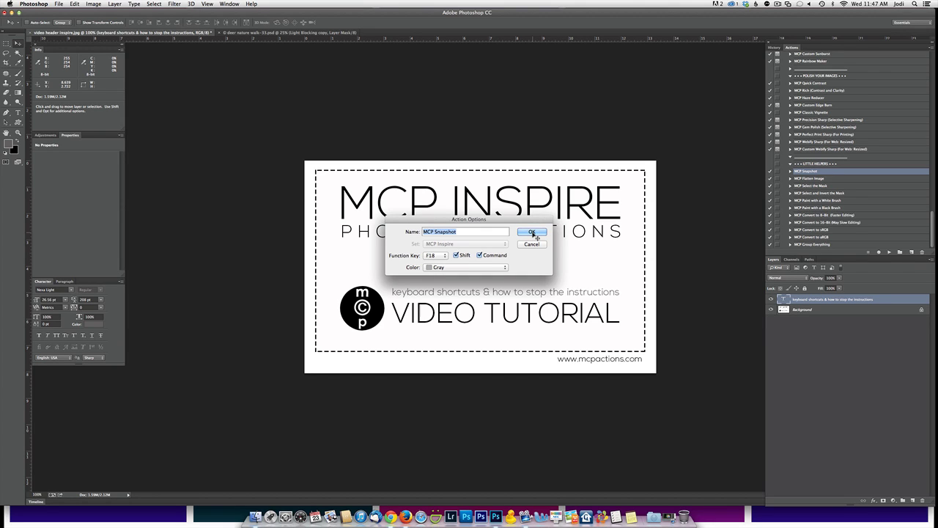
pyautogui.click(532, 232)
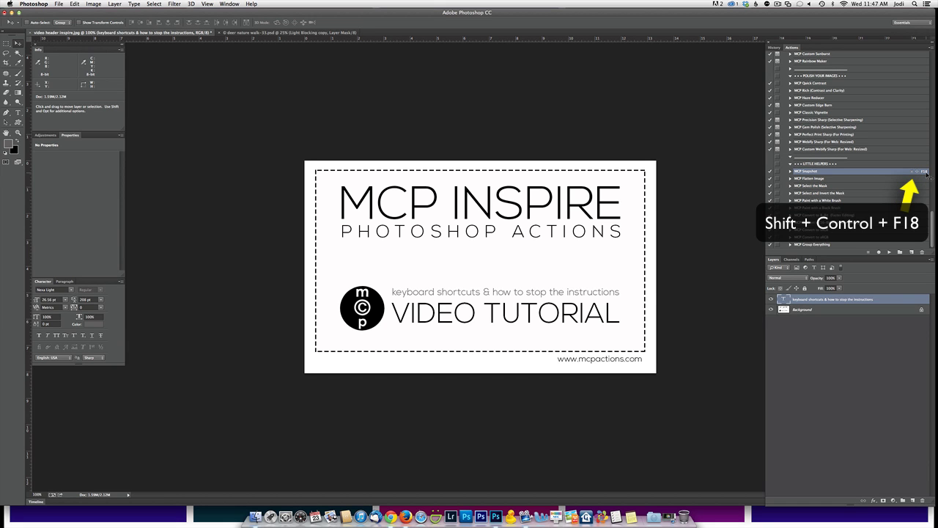
# Switch to the deer photo document, view Snapshot 1 in its history, and show only the Background layer for comparison
pyautogui.click(296, 34)
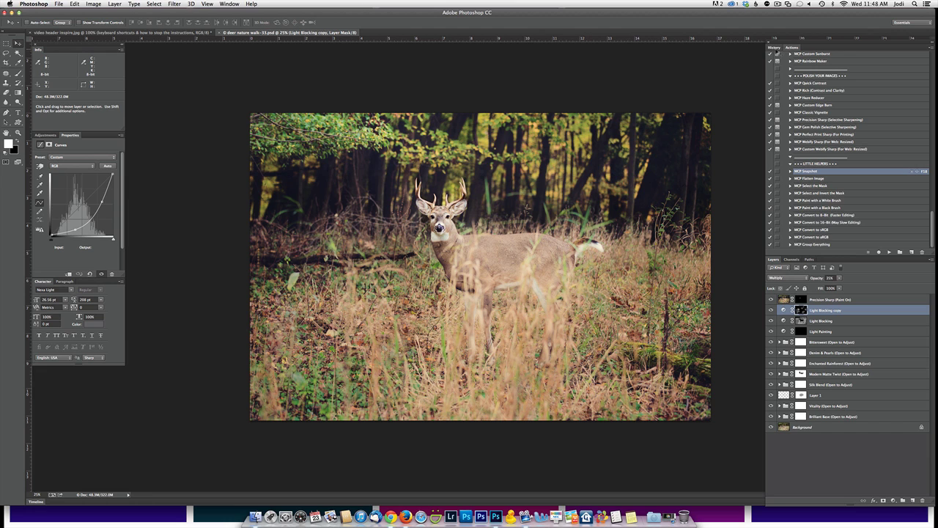
pyautogui.click(774, 47)
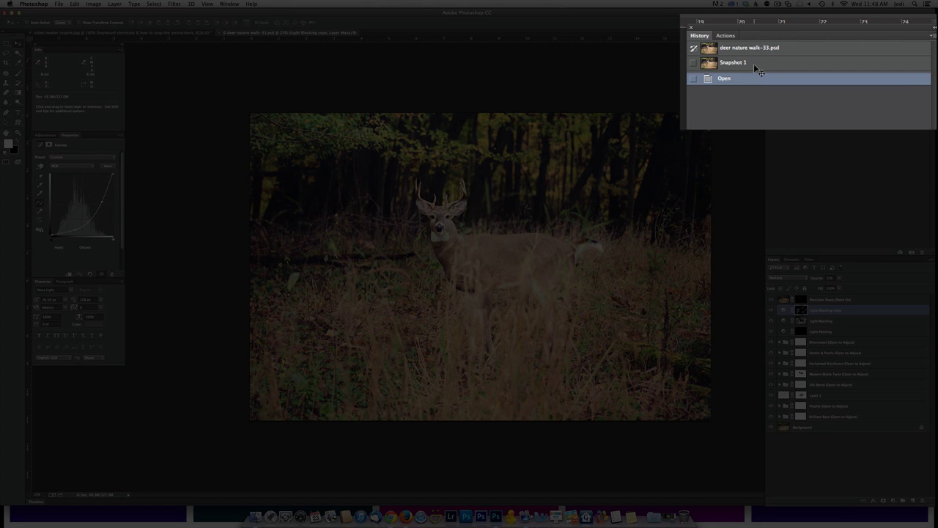
pyautogui.click(755, 65)
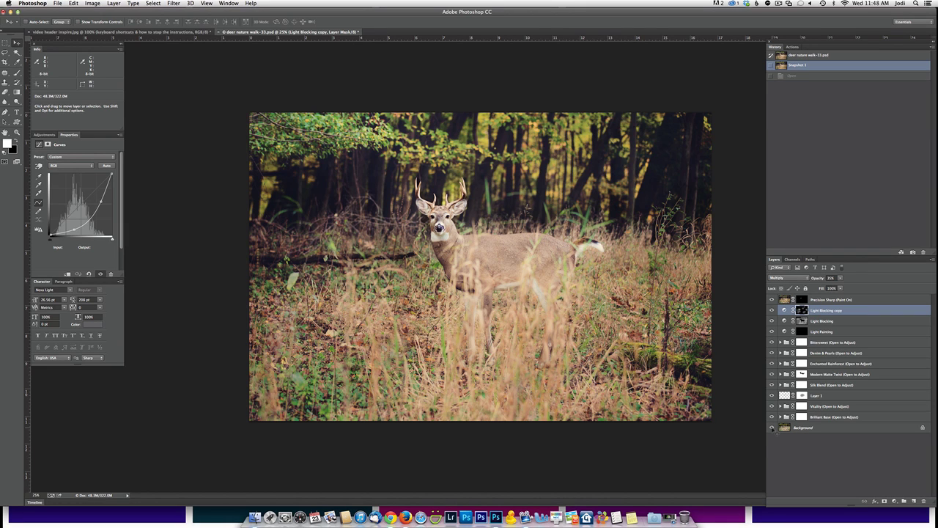
pyautogui.keyDown('alt'); pyautogui.click(771, 427); pyautogui.keyUp('alt')
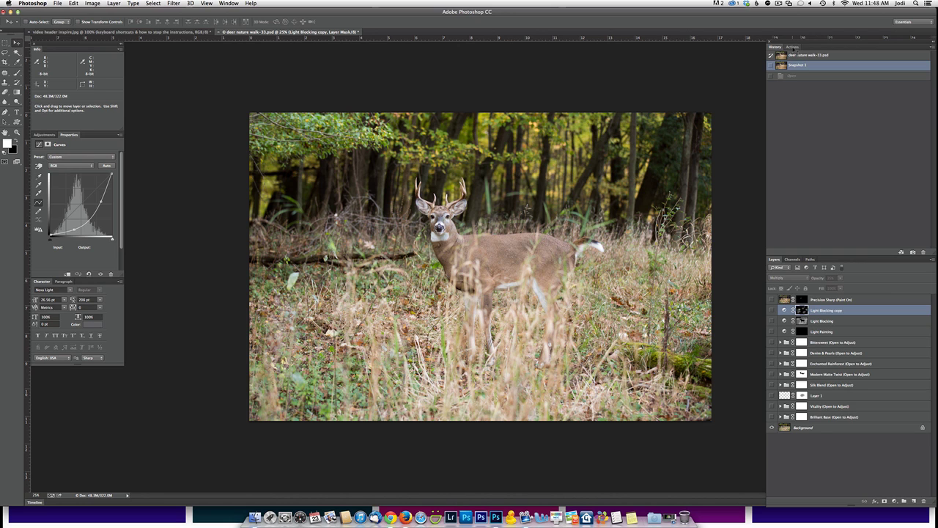
# Play the MCP Snapshot action on the deer photo
pyautogui.click(794, 49)
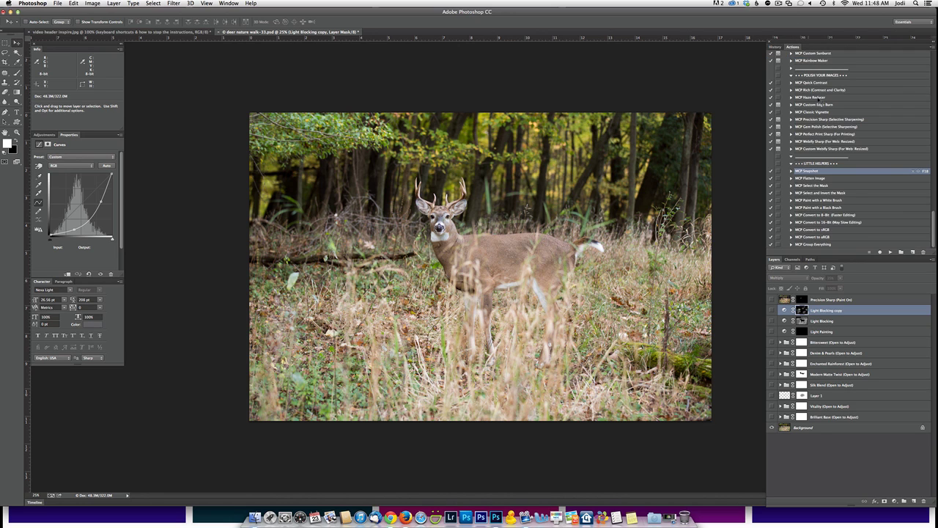
pyautogui.click(889, 253)
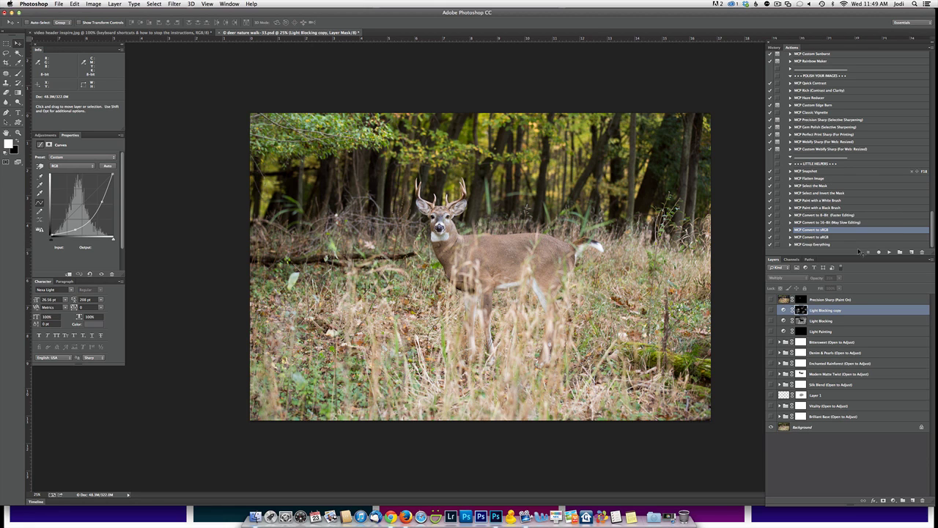
# Assign function key F19 with Shift and Command to the MCP Group Everything action
pyautogui.click(860, 244)
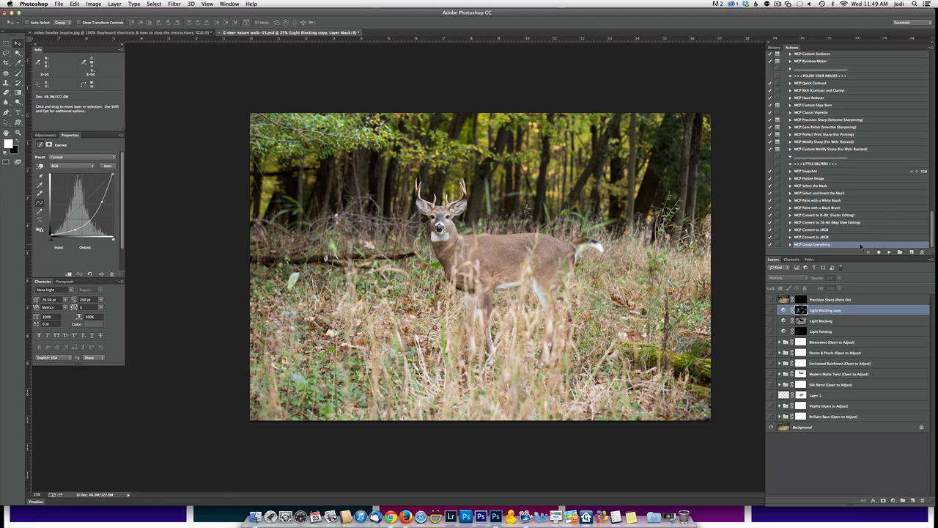
pyautogui.doubleClick(892, 245)
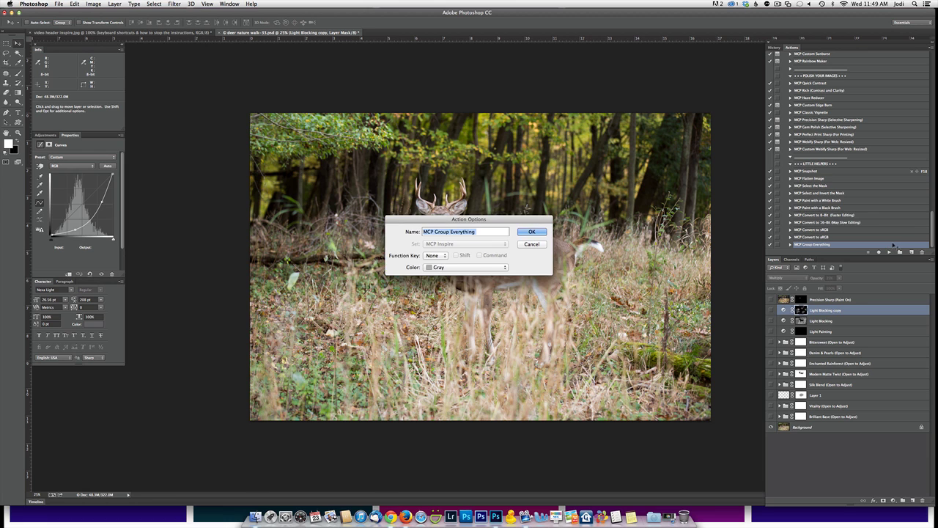
pyautogui.click(420, 239)
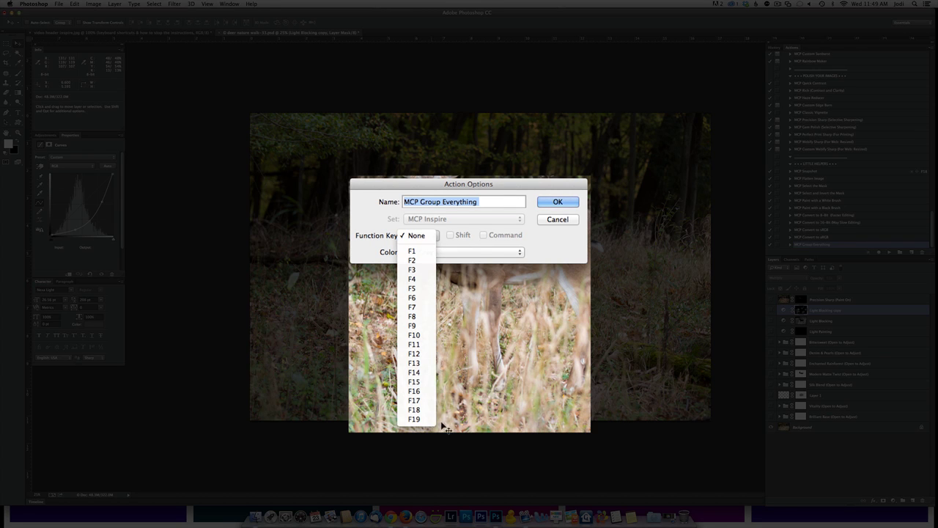
pyautogui.click(414, 418)
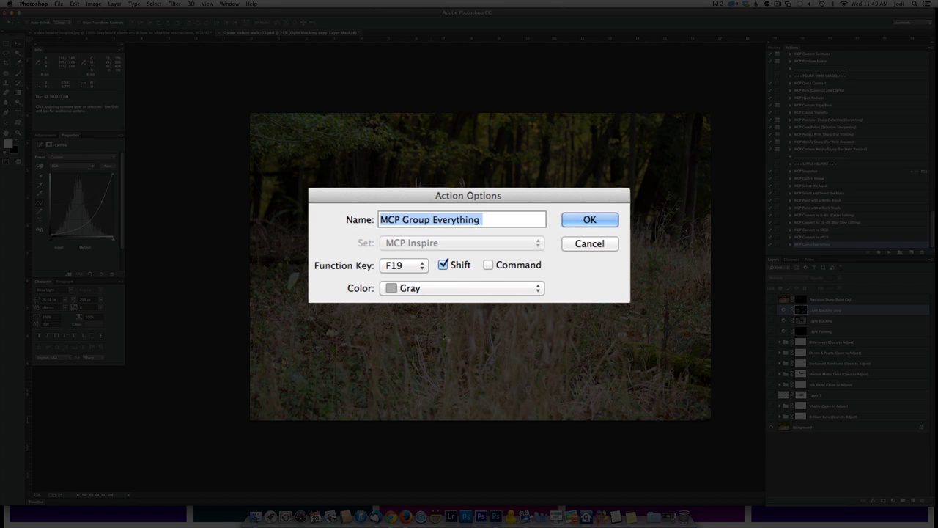
pyautogui.click(490, 265)
pyautogui.click(611, 219)
# Run the MCP Snapshot action and group all edit layers above the Background with MCP Group Everything
pyautogui.press('F18')
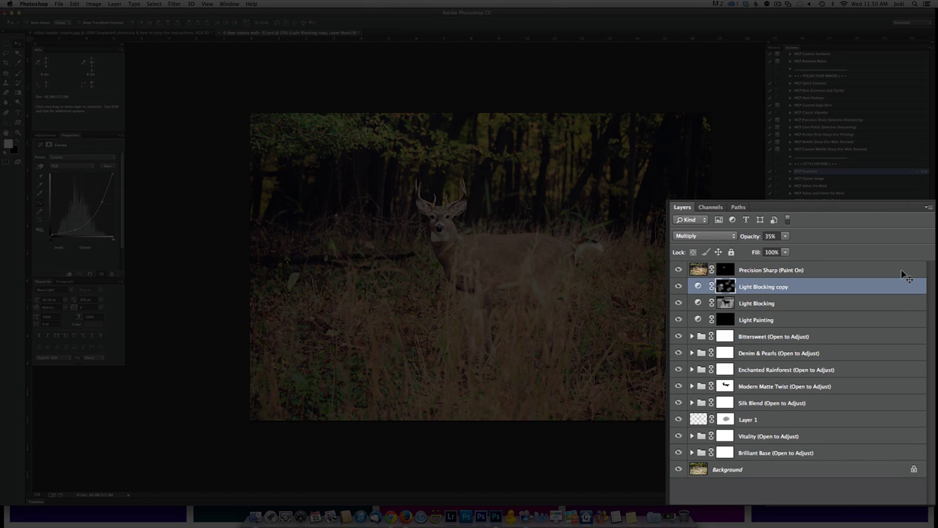
pyautogui.press('F19')
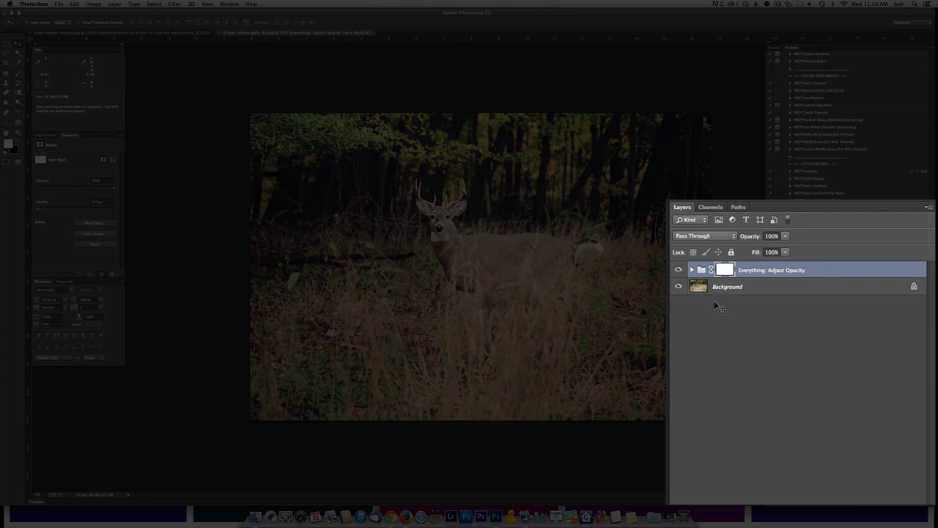
# Reduce the Everything: Adjust Opacity group to about 79% opacity and compare the photo with the group hidden and shown
pyautogui.click(784, 236)
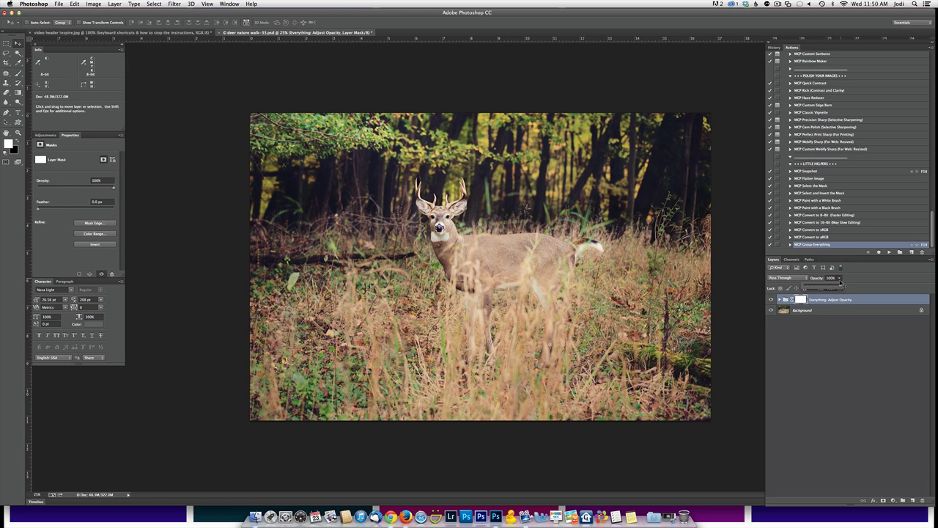
pyautogui.moveTo(842, 286); pyautogui.dragTo(833, 288)
pyautogui.moveTo(835, 287); pyautogui.dragTo(833, 287)
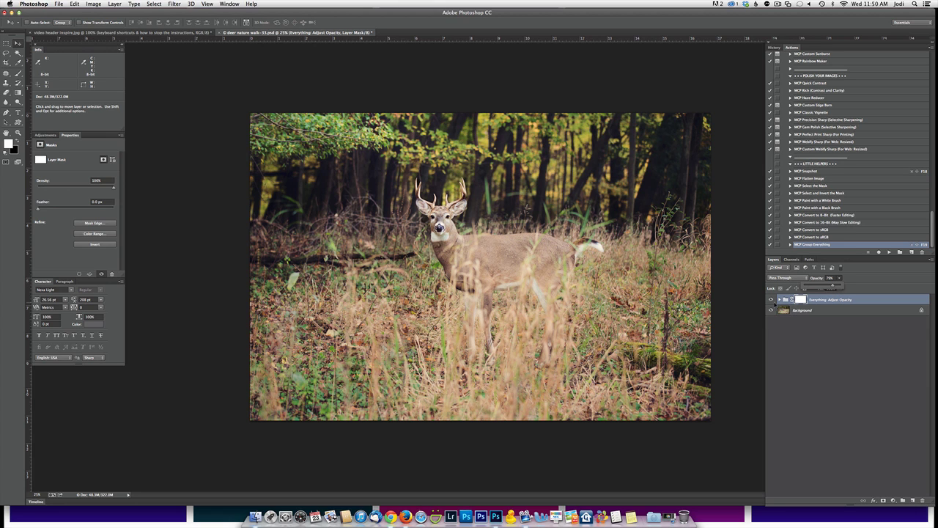
pyautogui.click(770, 299)
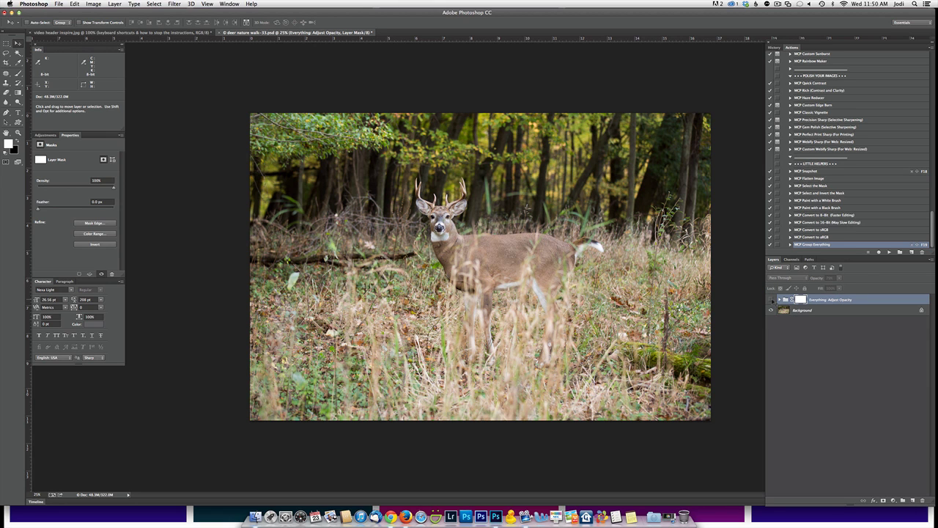
pyautogui.click(770, 300)
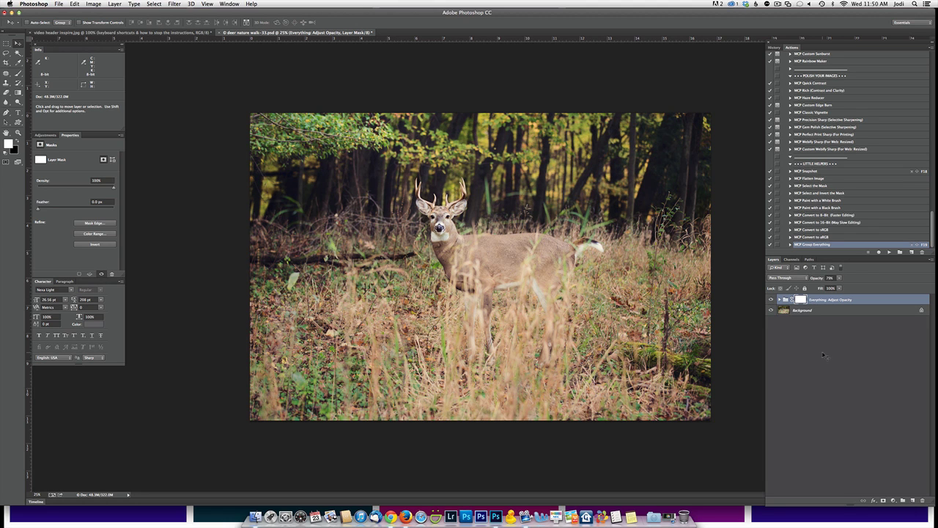
# Try saving the MCP Inspire action set as MCP Inspire in the unzipped Photoshop actions folder, then cancel
pyautogui.scroll(10, 883, 192)
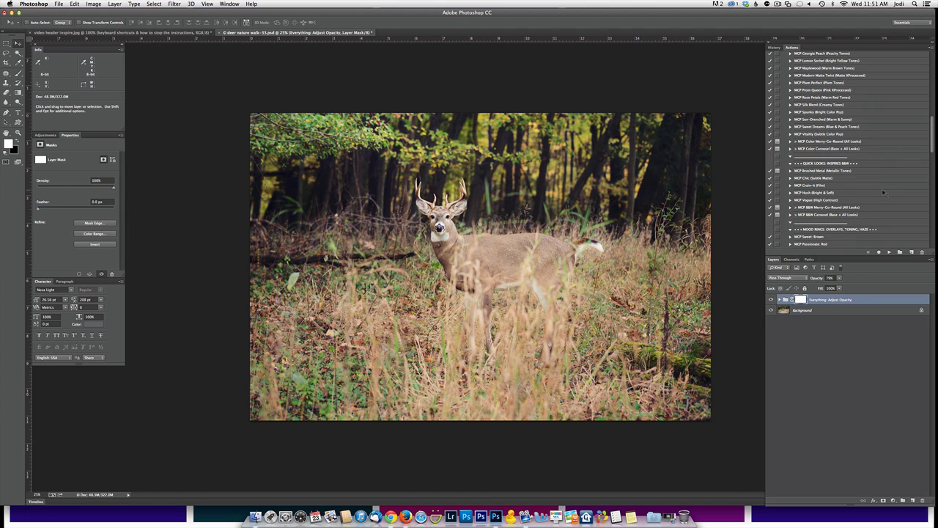
pyautogui.scroll(10, 882, 188)
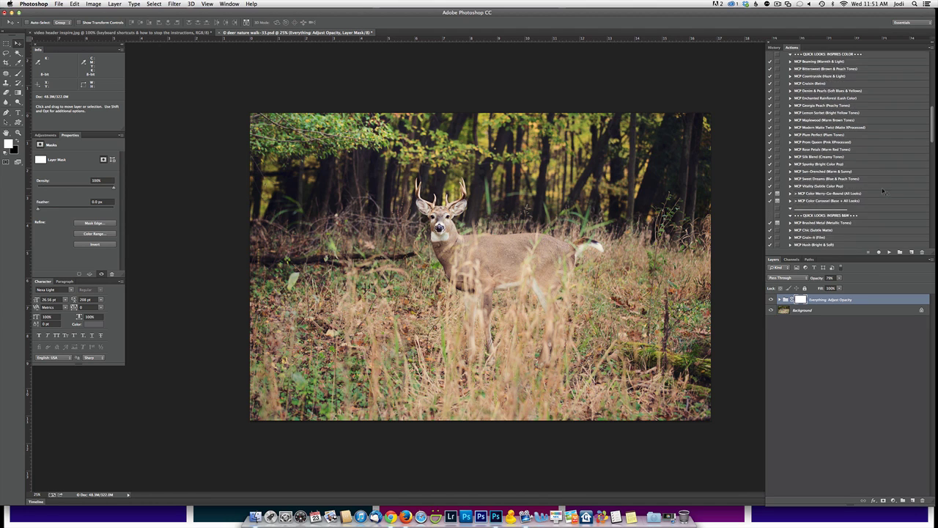
pyautogui.scroll(8, 872, 181)
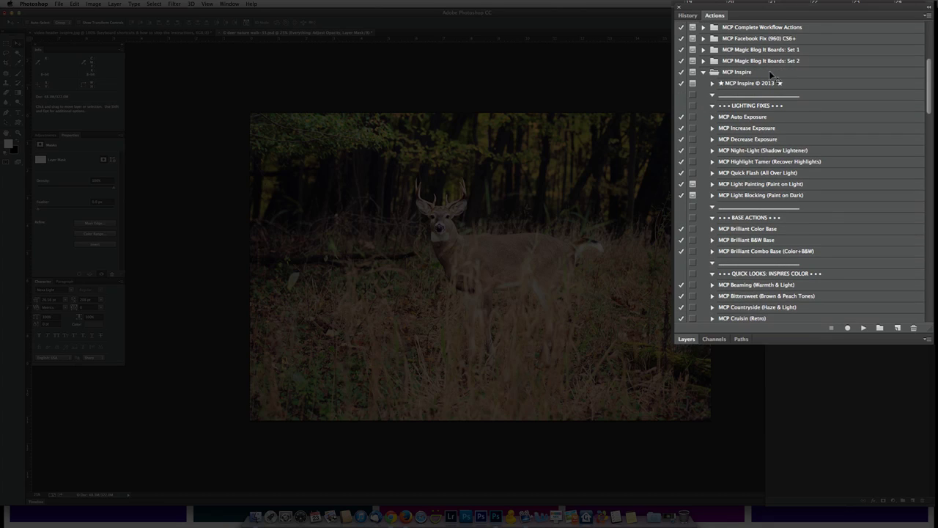
pyautogui.click(769, 72)
pyautogui.scroll(-3, 791, 110)
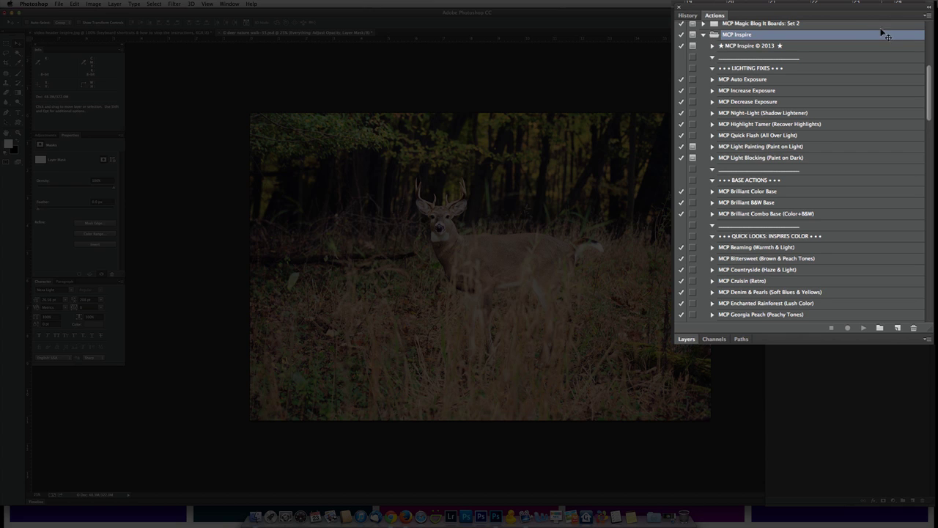
pyautogui.click(929, 15)
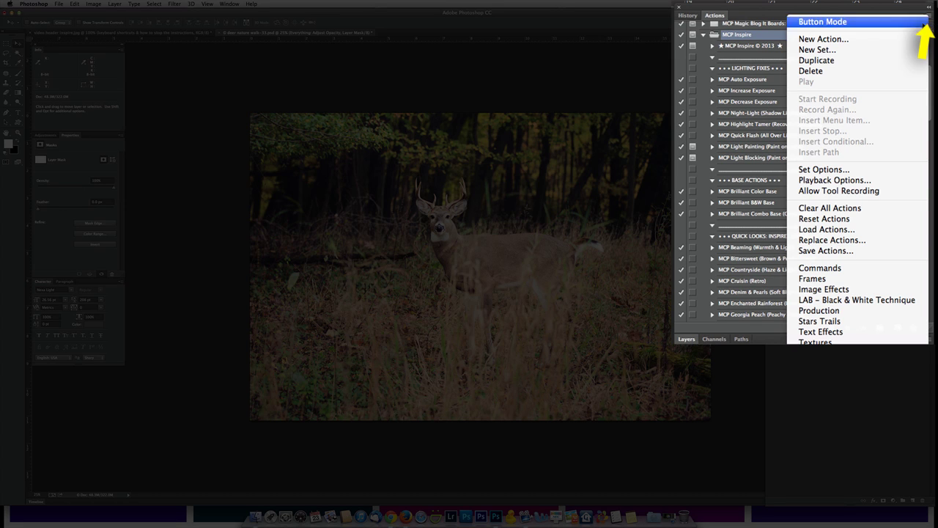
pyautogui.click(826, 251)
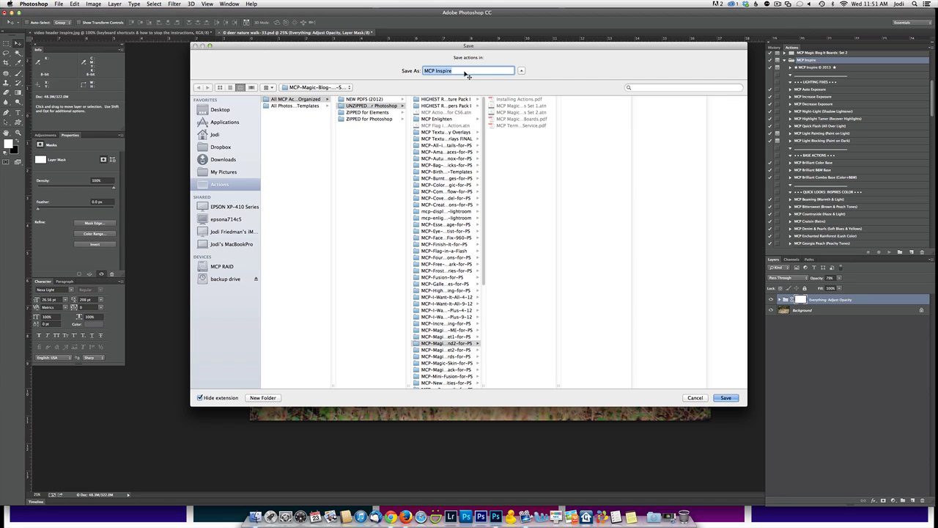
pyautogui.click(383, 119)
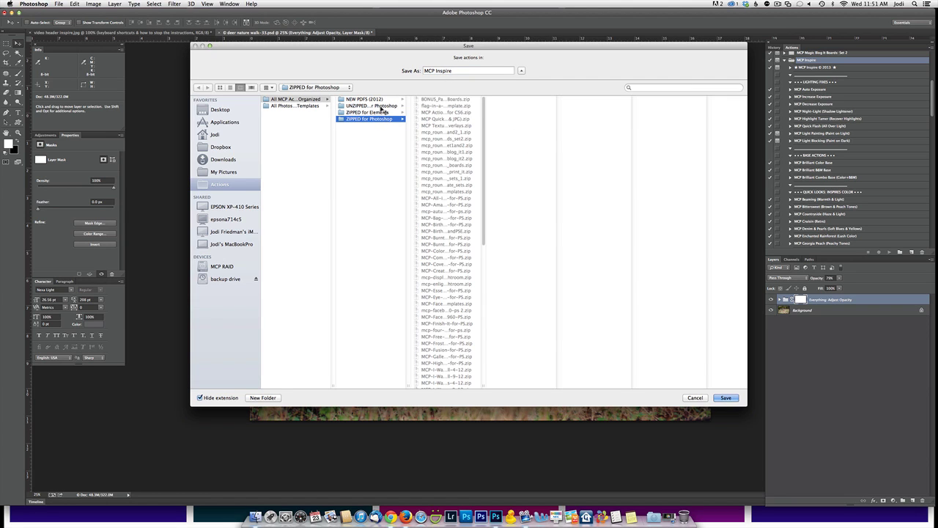
pyautogui.click(381, 106)
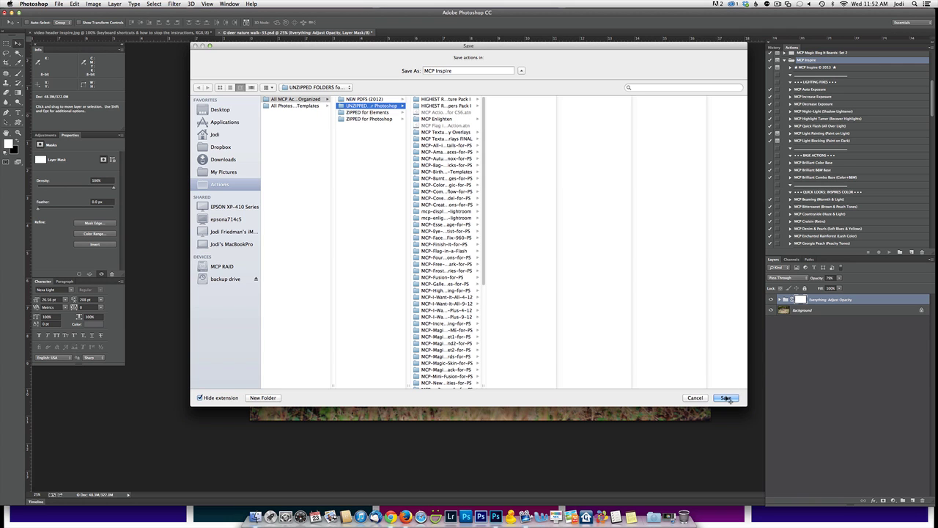
pyautogui.click(696, 397)
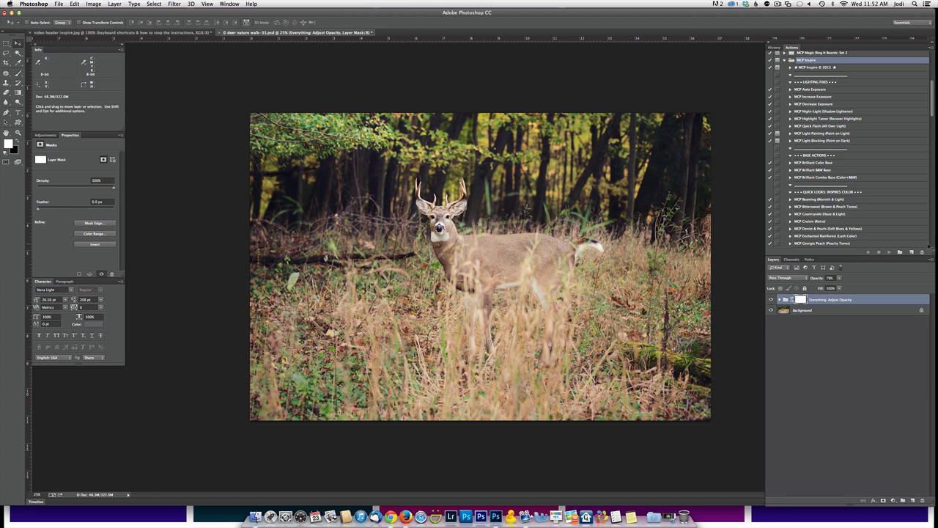
# Run the MCP Light Painting (Paint on Light) action on the deer photo and dismiss its instruction message
pyautogui.click(875, 135)
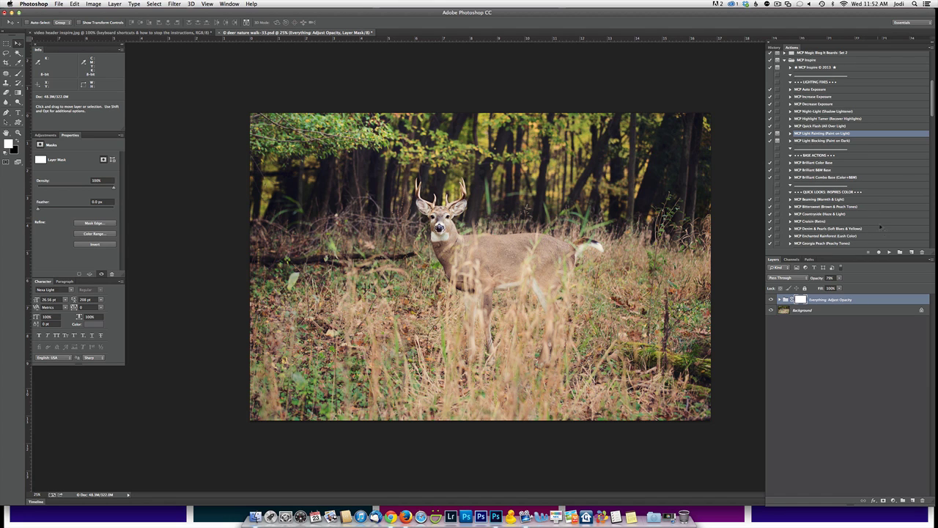
pyautogui.click(889, 252)
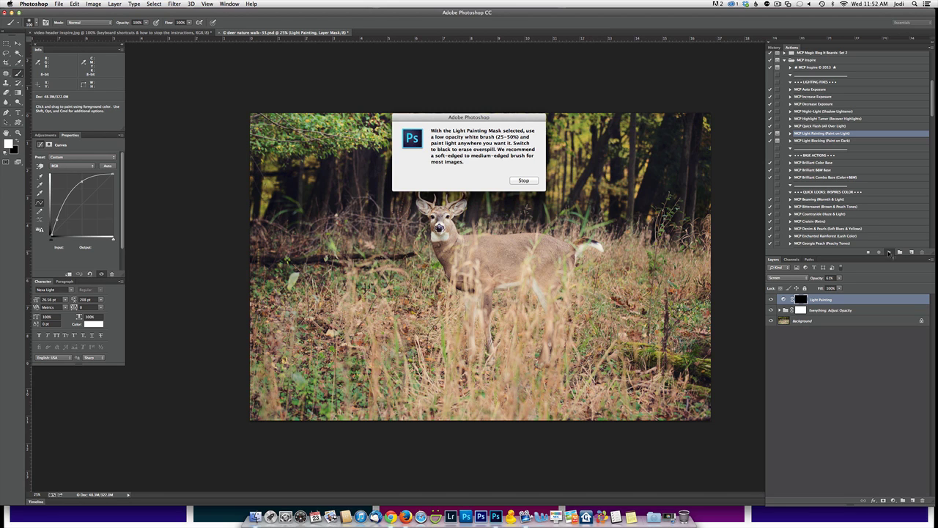
pyautogui.click(523, 180)
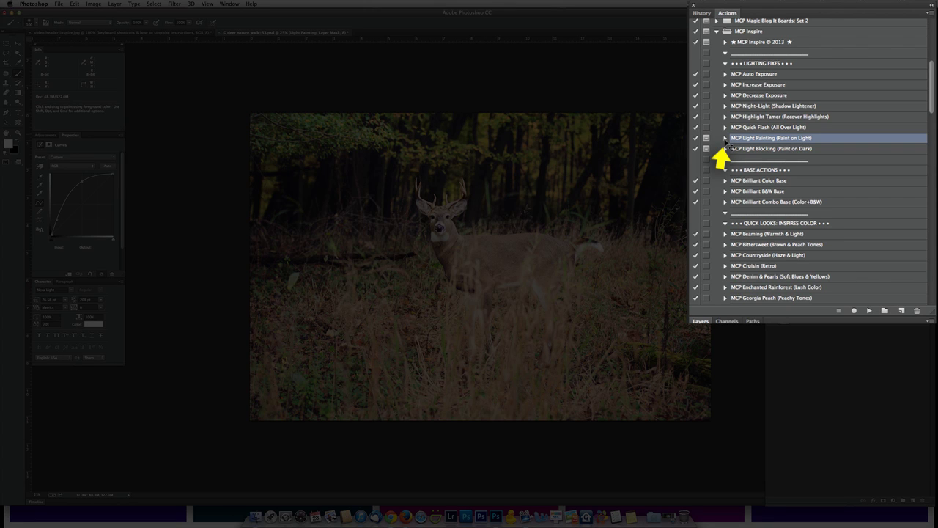
# Expand the MCP Light Painting (Paint on Light) action and disable its Stop step
pyautogui.click(725, 138)
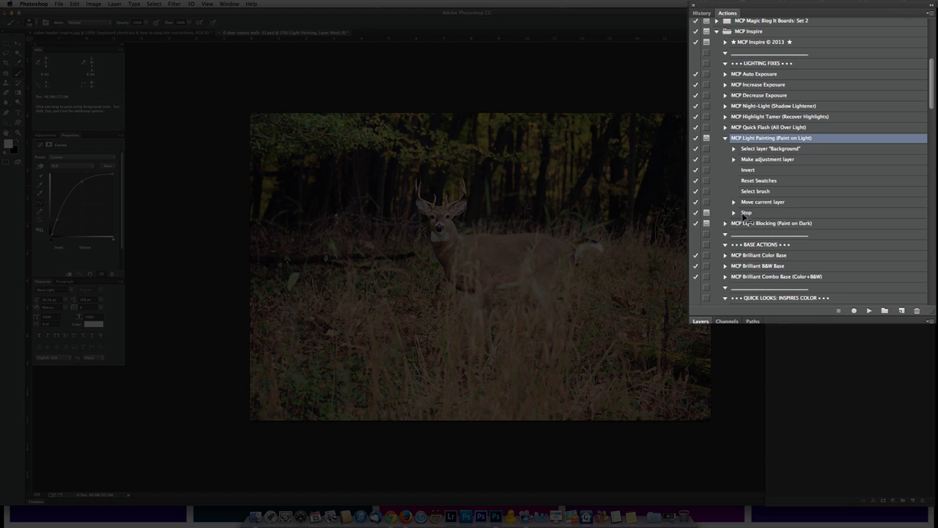
pyautogui.click(746, 214)
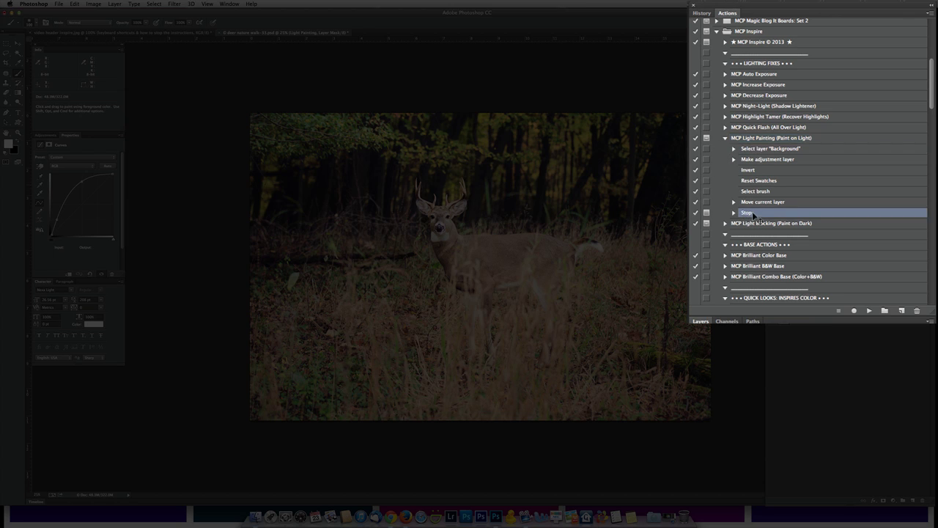
pyautogui.click(696, 216)
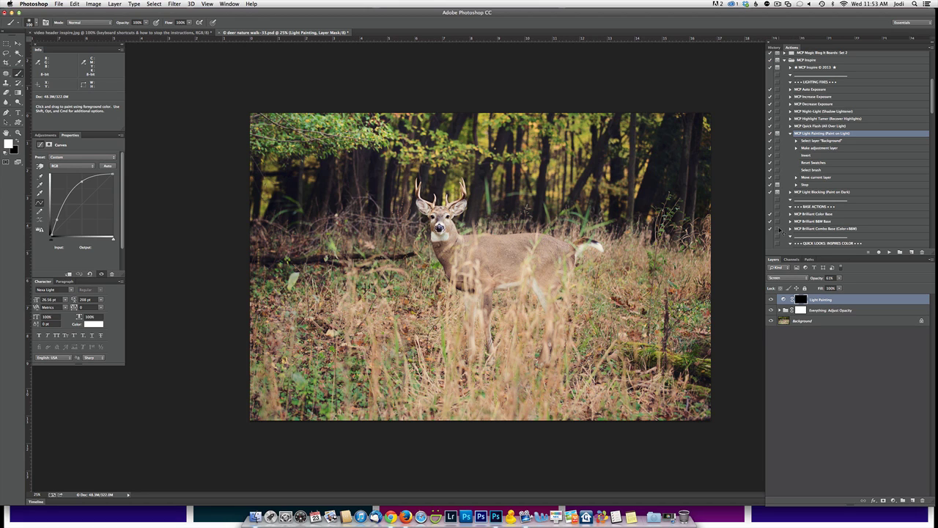
# Collapse the MCP Light Painting (Paint on Light) action and expand MCP Auto Color Switcher (Change Object's Color) under Color Tricks
pyautogui.click(790, 133)
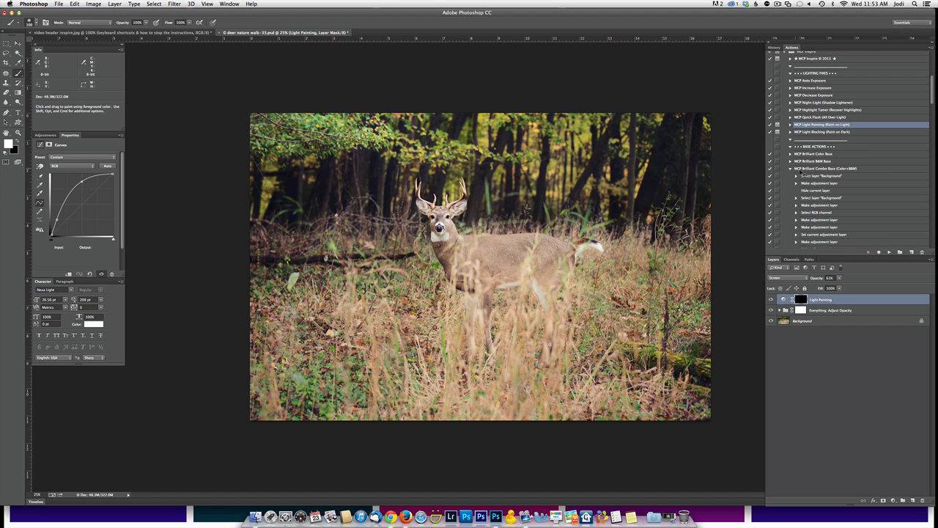
pyautogui.scroll(-5, 835, 168)
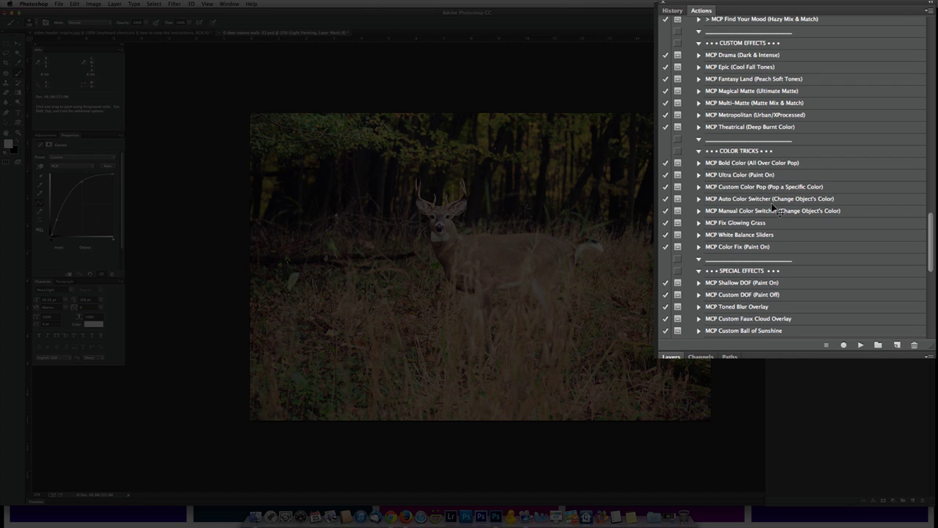
pyautogui.click(846, 203)
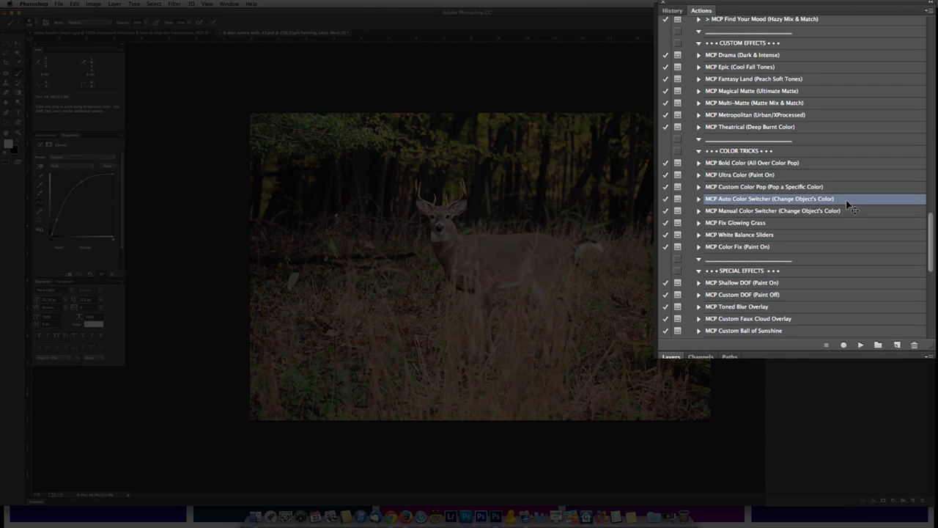
pyautogui.click(698, 199)
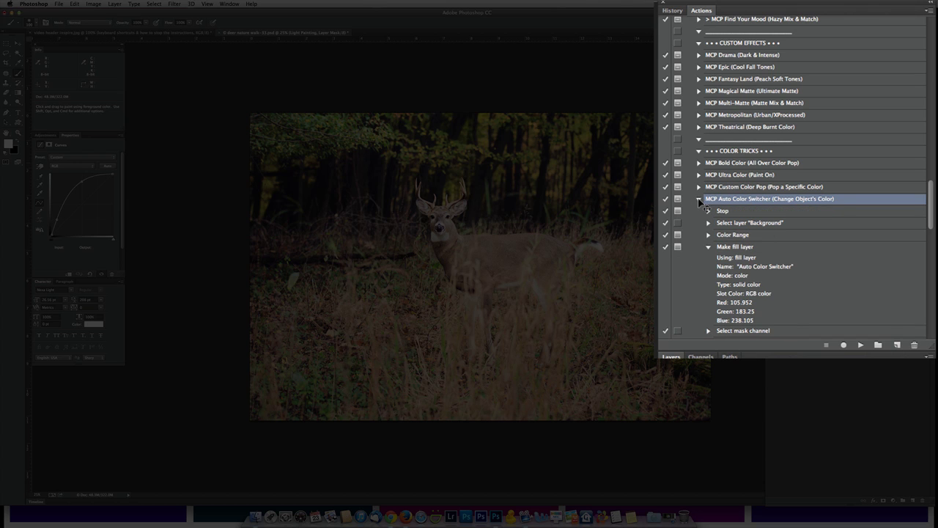
# Collapse the Make fill layer details in the MCP Auto Color Switcher action and select its Color Range step
pyautogui.scroll(-3, 689, 169)
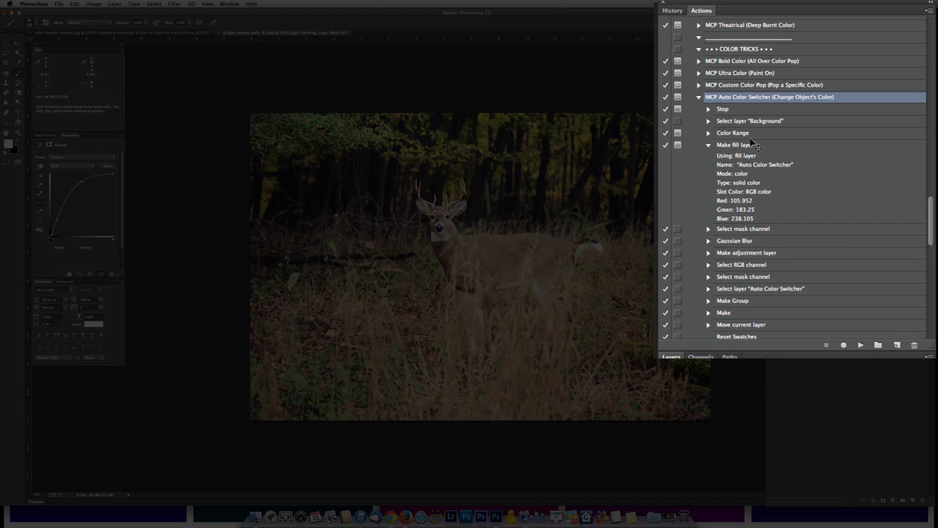
pyautogui.click(708, 144)
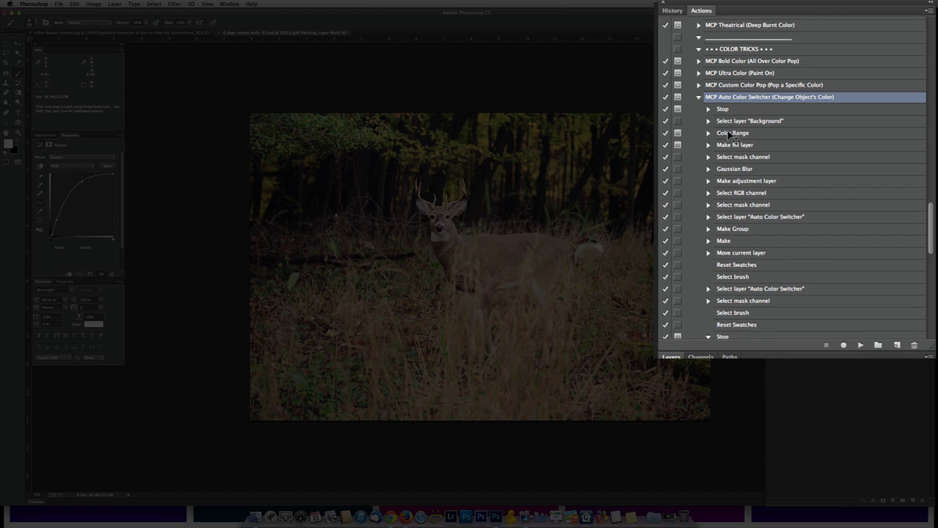
pyautogui.click(739, 136)
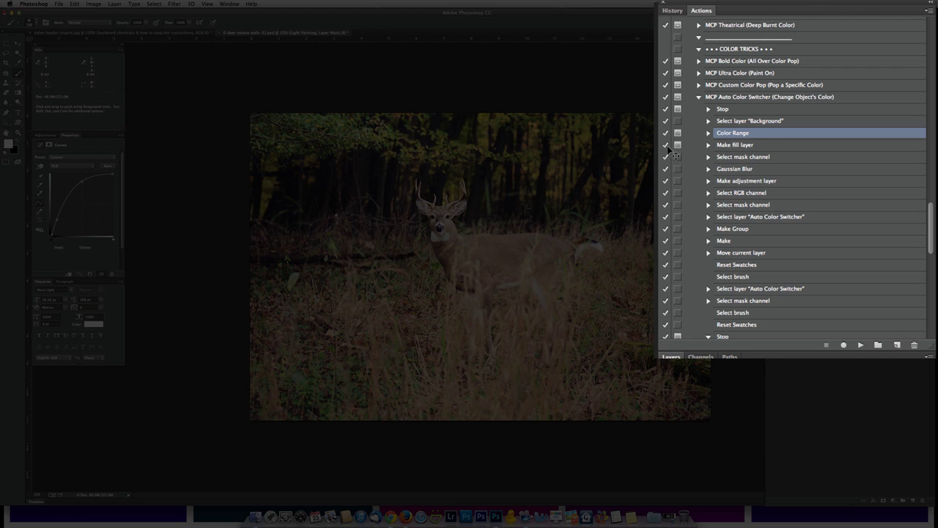
# Expand the first Stop step of MCP Auto Color Switcher to read its instruction message, and collapse it again
pyautogui.click(727, 109)
pyautogui.click(708, 109)
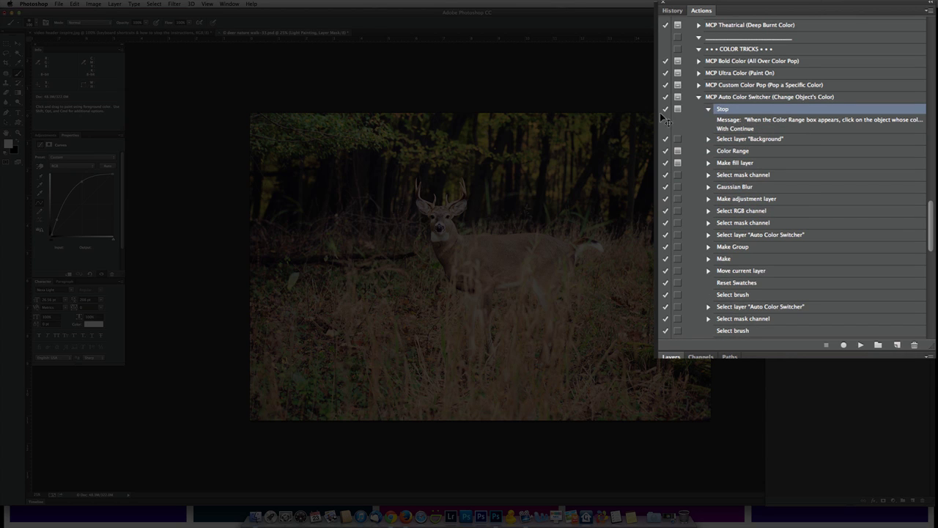
pyautogui.click(709, 109)
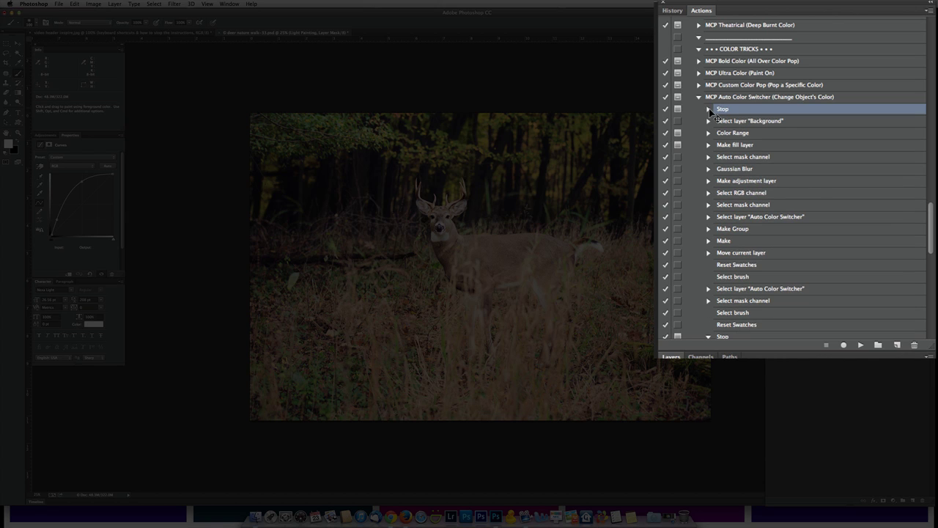
pyautogui.scroll(-3, 724, 126)
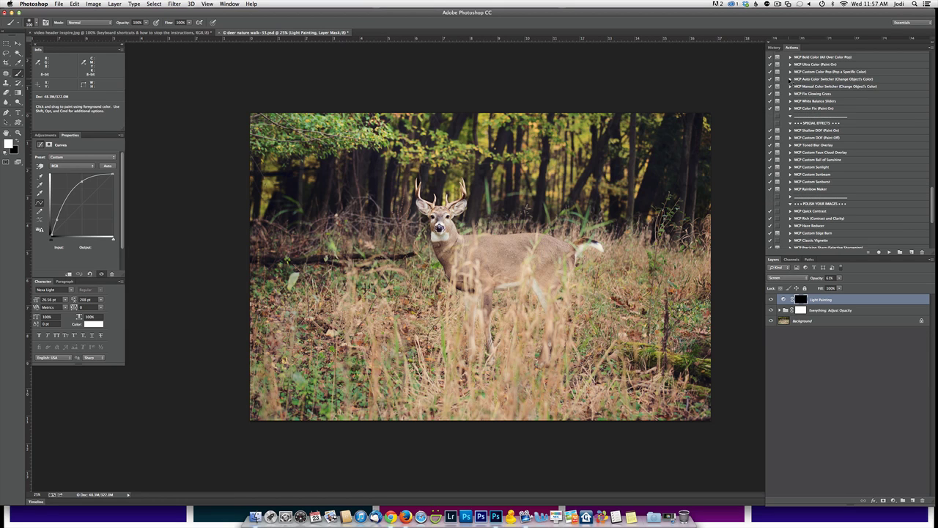